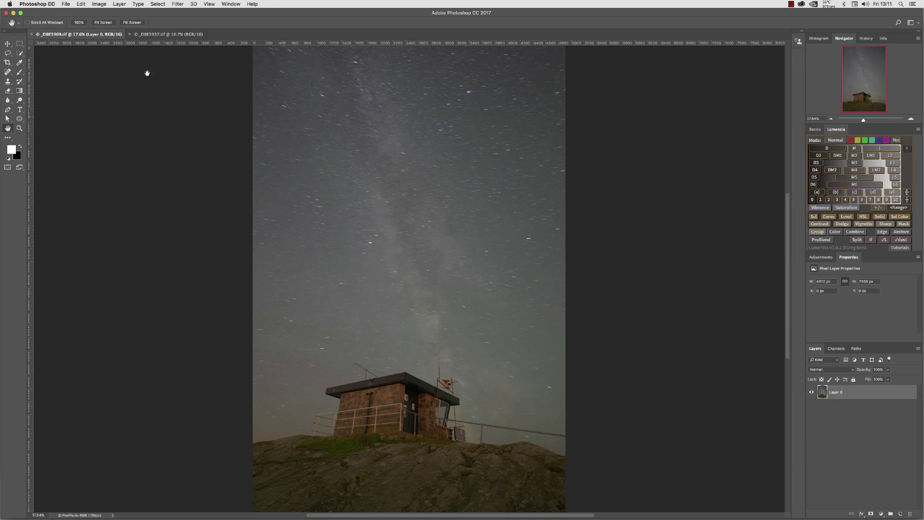
# Step: Bring the _D8E5957.tif frame to the front in Photoshop
pyautogui.click(152, 34)
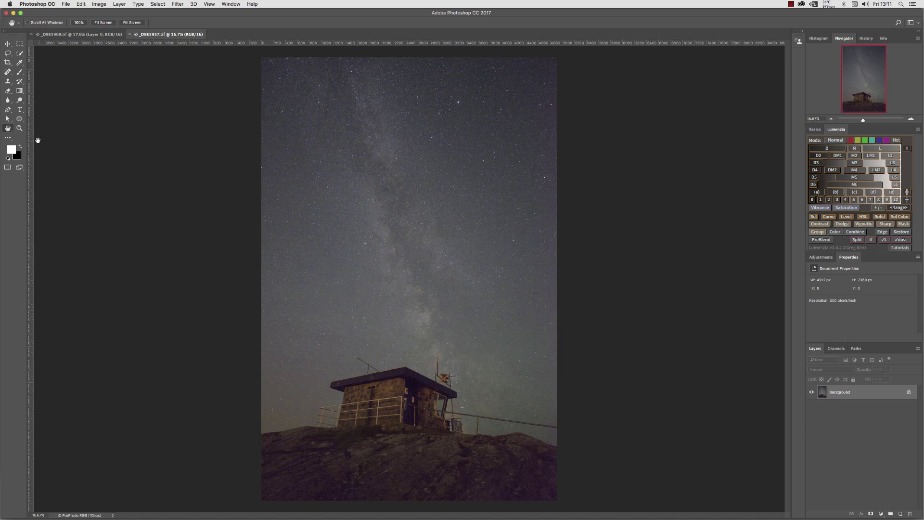
# Step: View _D8E5957.tif at 100% and pan to the stone hut and its railing
pyautogui.doubleClick(19, 129)
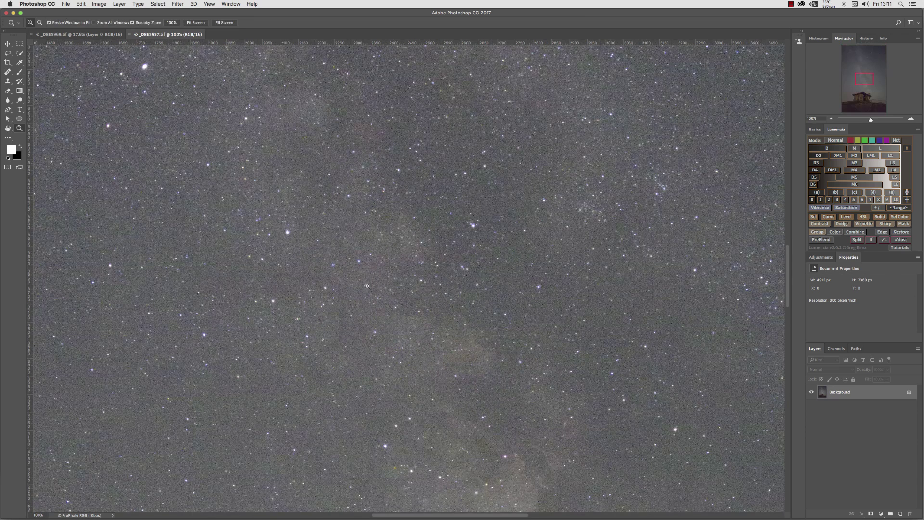
pyautogui.moveTo(786, 291); pyautogui.dragTo(774, 364)
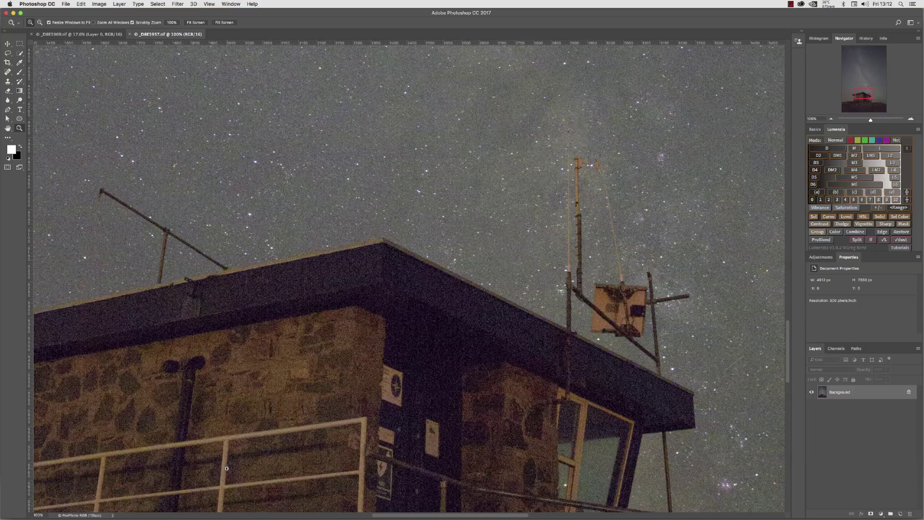
pyautogui.moveTo(286, 428); pyautogui.dragTo(553, 268)
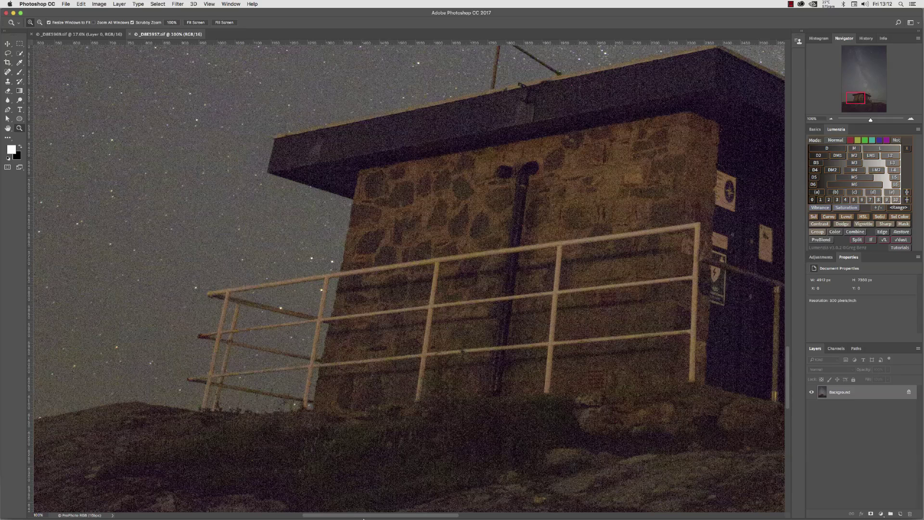
# Step: Load the seven frames _D8E5957.tif through _D8E5969.tif into Starry Landscape Stacker
pyautogui.moveTo(371, 516)
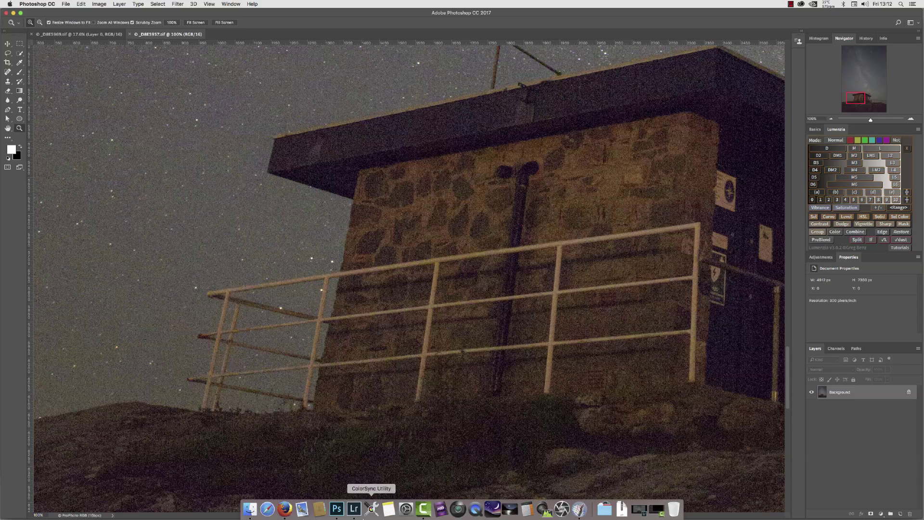
pyautogui.click(510, 510)
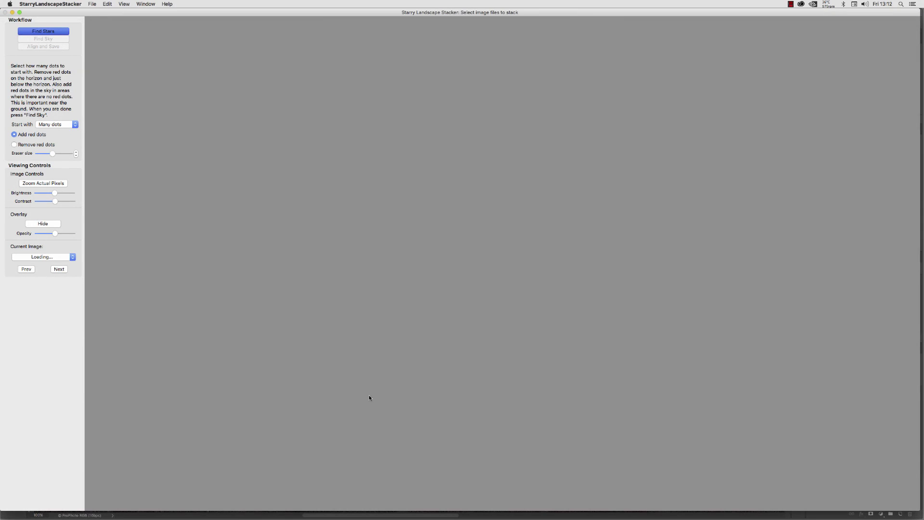
pyautogui.click(411, 34)
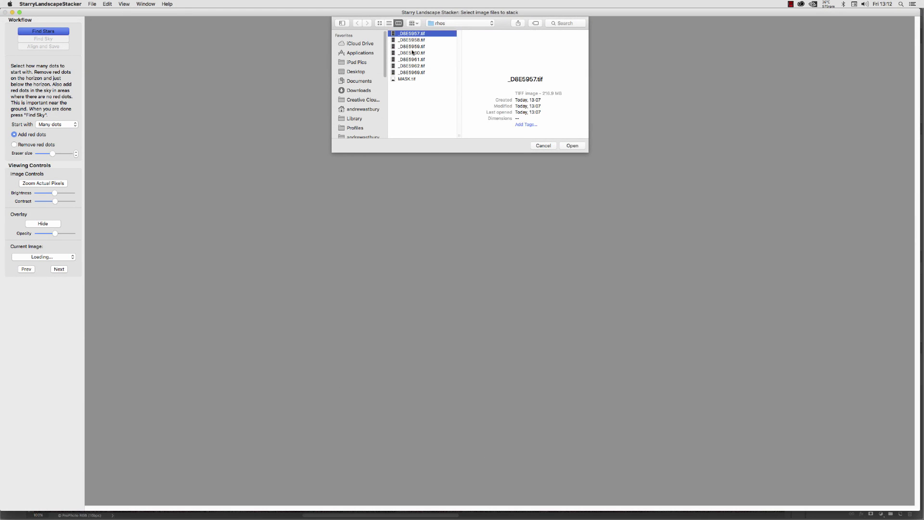
pyautogui.keyDown('shift'); pyautogui.click(415, 72); pyautogui.keyUp('shift')
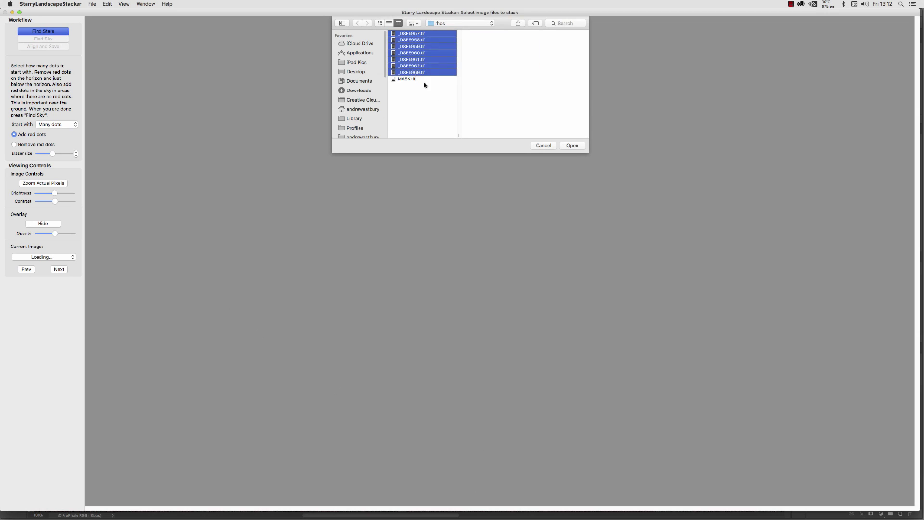
pyautogui.click(571, 145)
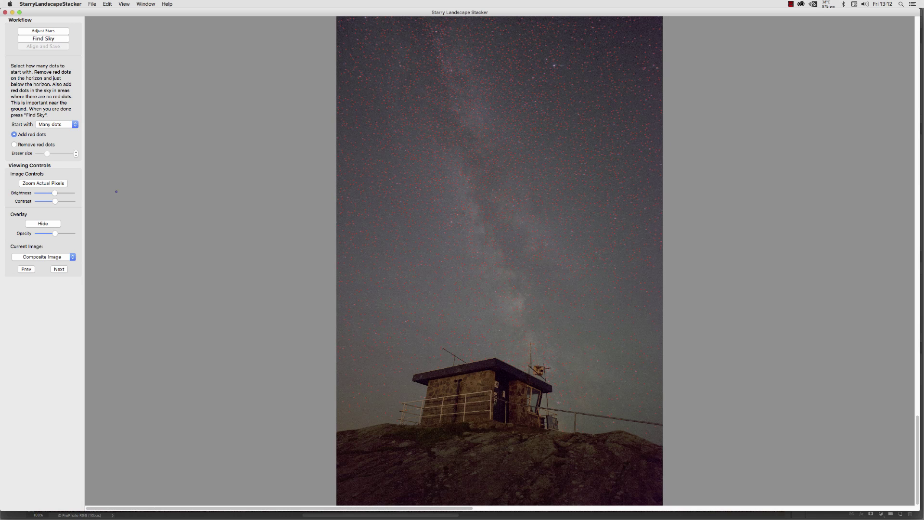
# Step: View the composite at actual pixels and inspect the red star dots around the hut roof
pyautogui.click(43, 182)
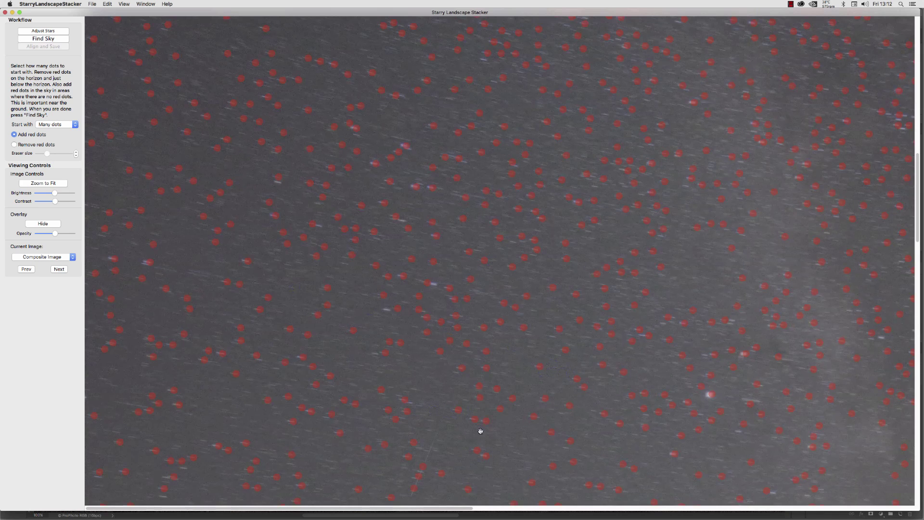
pyautogui.moveTo(479, 433); pyautogui.dragTo(407, 288)
pyautogui.moveTo(526, 402); pyautogui.dragTo(375, 159)
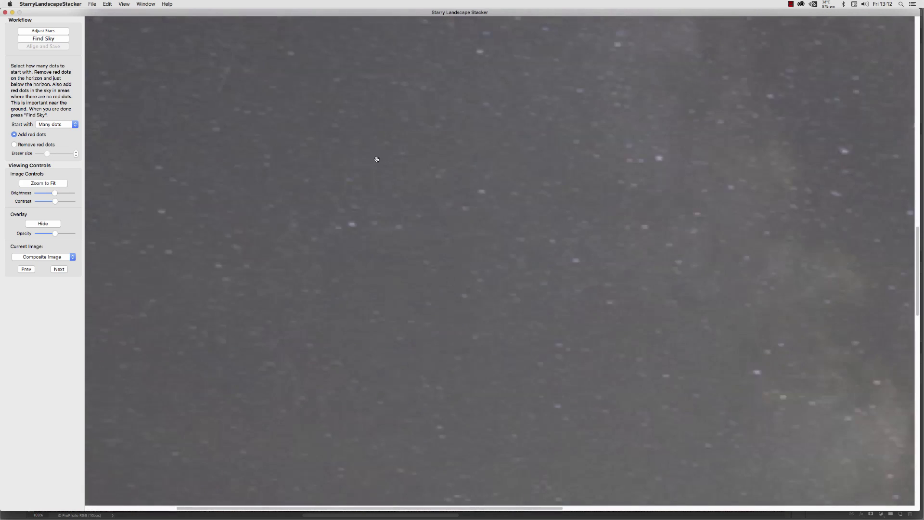
pyautogui.moveTo(606, 440); pyautogui.dragTo(455, 186)
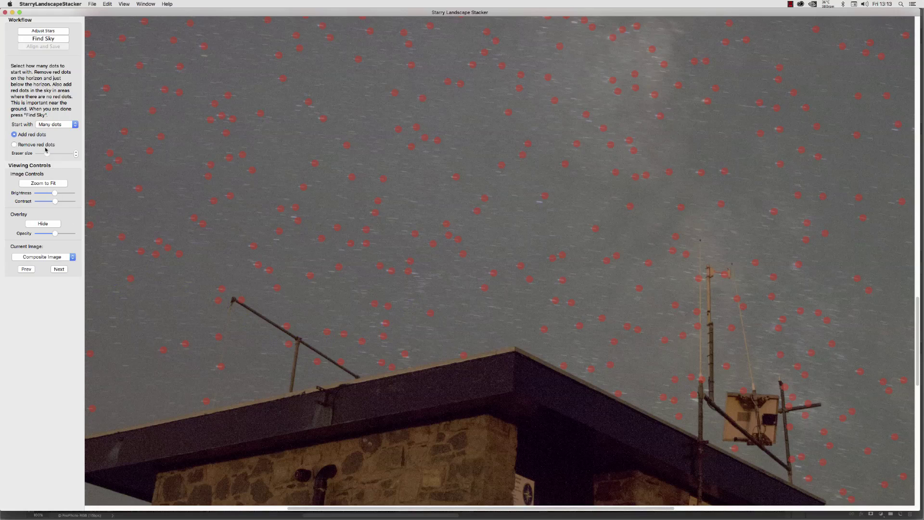
# Step: Erase the stray red dot near the hut roof and bring the railing into view
pyautogui.click(22, 146)
pyautogui.click(226, 363)
pyautogui.moveTo(294, 427); pyautogui.dragTo(612, 176)
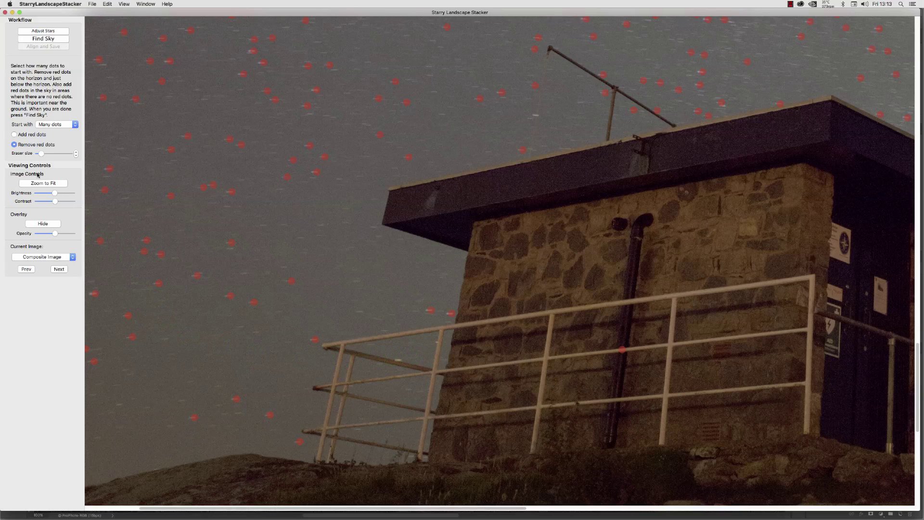
# Step: Add red sky dots beside the railing and between its bars
pyautogui.click(24, 135)
pyautogui.click(423, 382)
pyautogui.click(417, 397)
pyautogui.click(397, 392)
pyautogui.click(409, 386)
pyautogui.click(382, 389)
pyautogui.click(368, 388)
pyautogui.click(358, 373)
pyautogui.click(372, 370)
pyautogui.click(391, 369)
# Step: Add red dots above and below the railing and near its posts, then run Find Sky
pyautogui.click(404, 346)
pyautogui.click(427, 354)
pyautogui.click(416, 356)
pyautogui.click(370, 413)
pyautogui.click(351, 405)
pyautogui.click(43, 38)
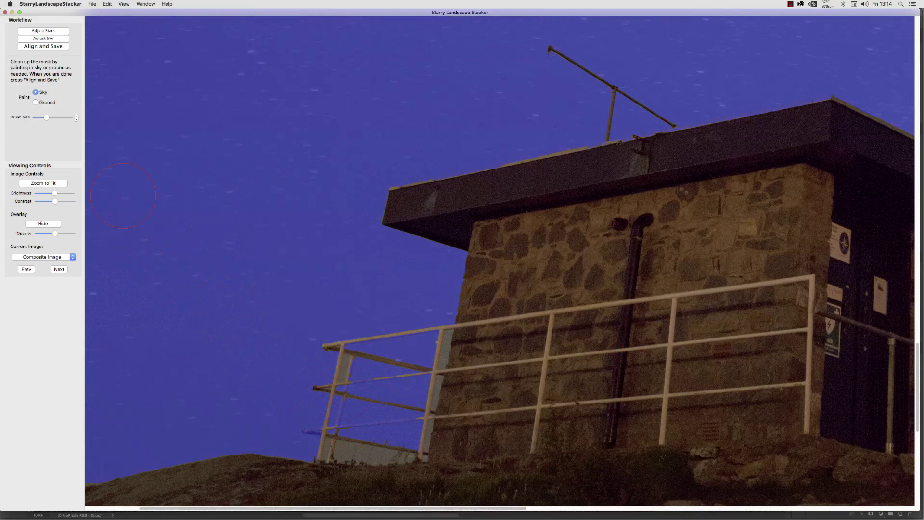
# Step: Set Paint Ground with a slightly smaller brush and check the mask around the antenna and roof
pyautogui.click(35, 102)
pyautogui.press('[')
pyautogui.moveTo(742, 275); pyautogui.dragTo(317, 433)
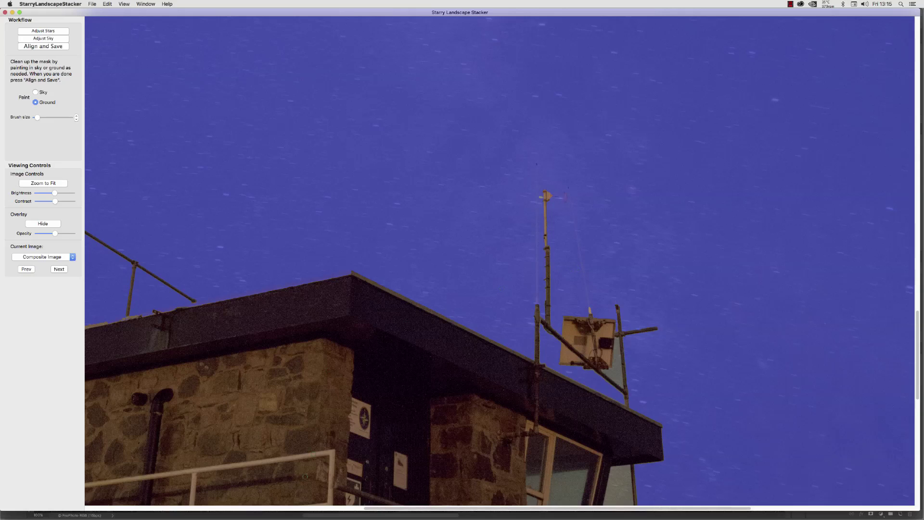
pyautogui.moveTo(302, 517)
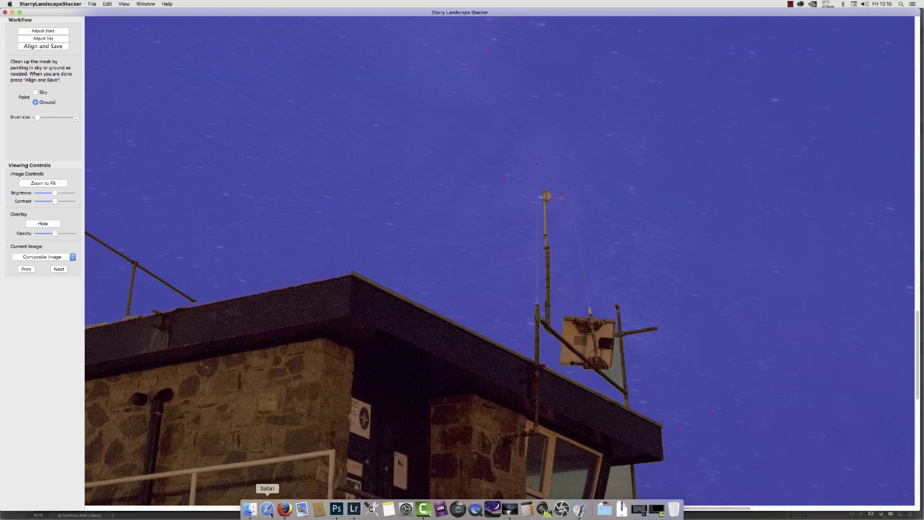
# Step: Return to Photoshop and view _D8E5969.tif at 100% around the hut roof and antenna
pyautogui.click(337, 509)
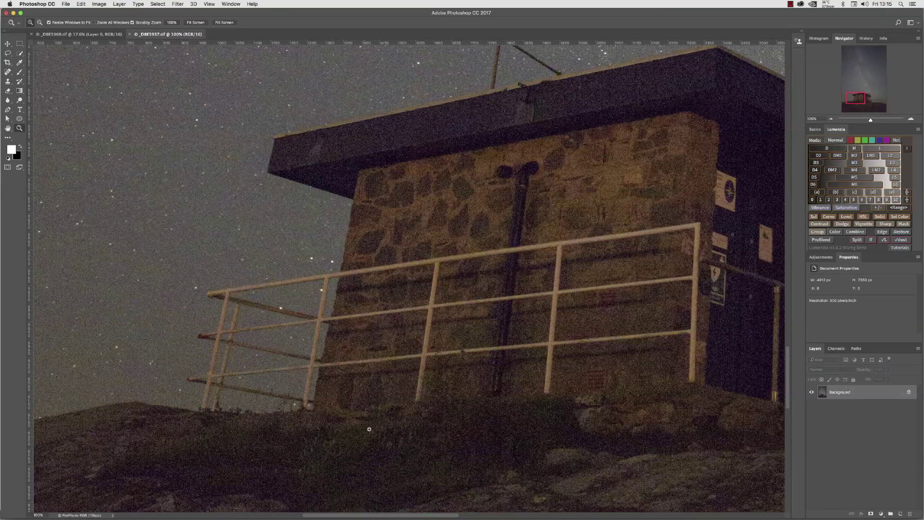
pyautogui.click(72, 35)
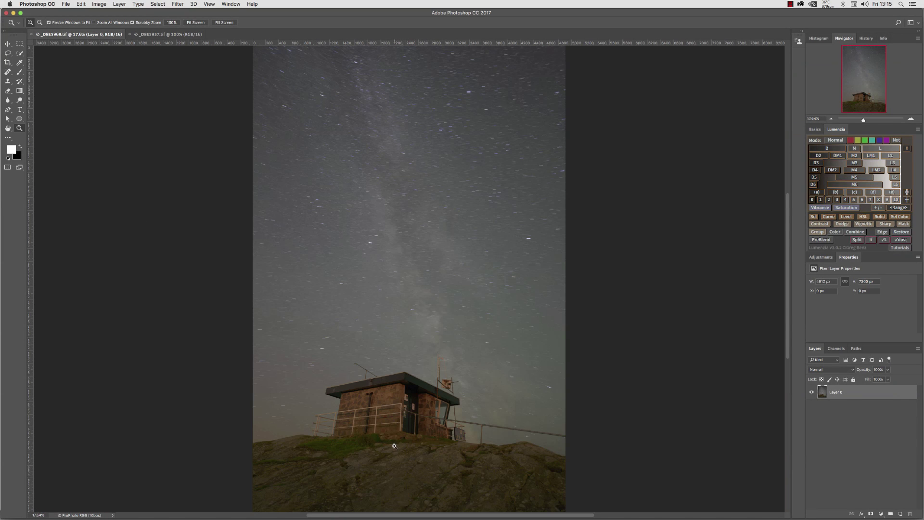
pyautogui.click(399, 408)
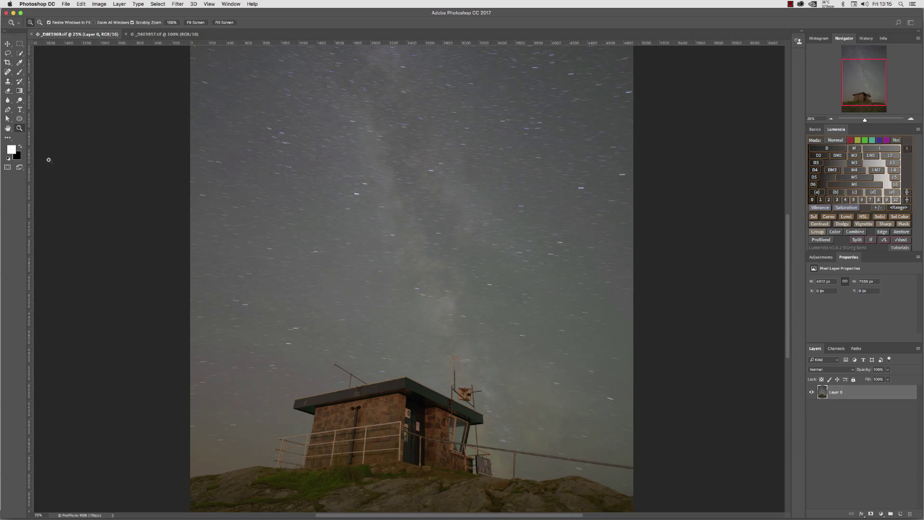
pyautogui.doubleClick(17, 129)
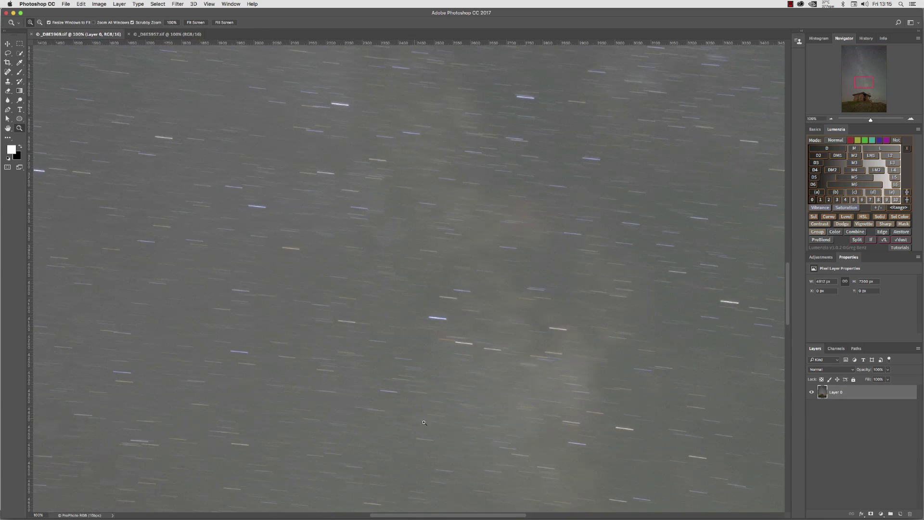
pyautogui.scroll(-10, 449, 454)
pyautogui.hscroll(5, 425, 439)
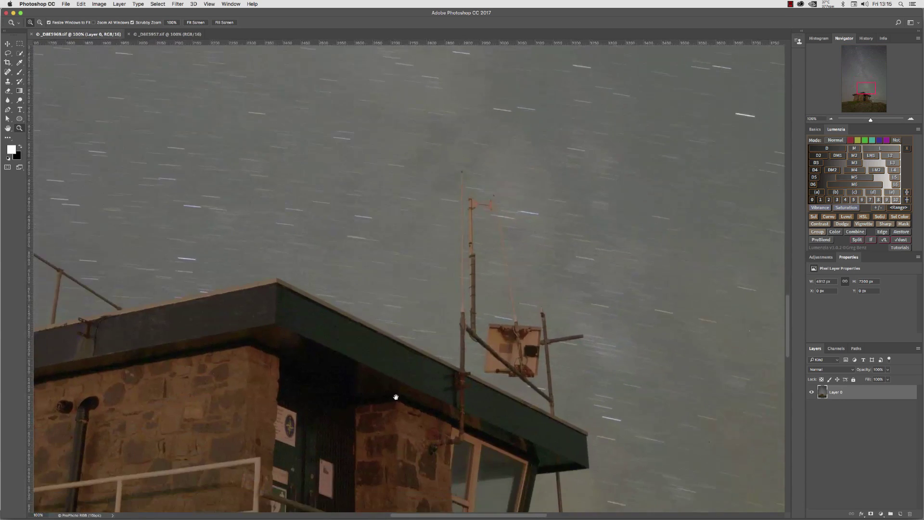
pyautogui.moveTo(385, 422); pyautogui.dragTo(401, 400)
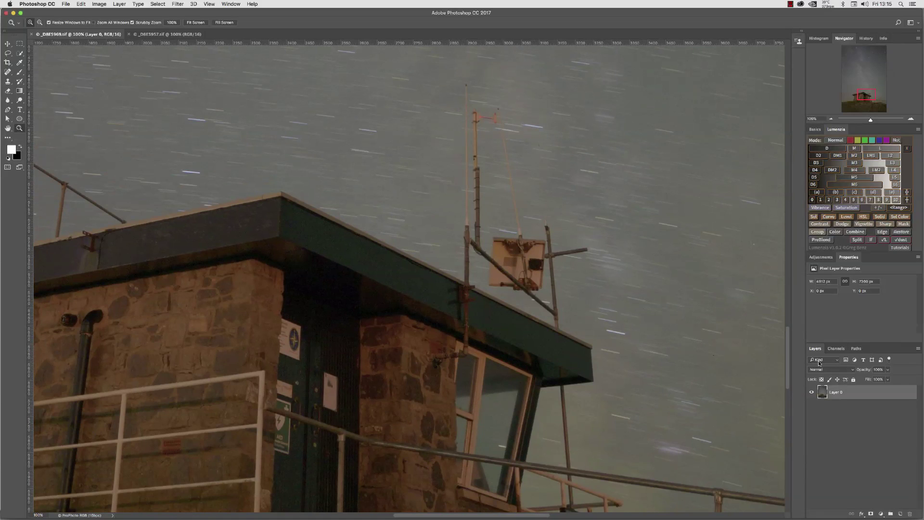
# Step: Display Path 1 from the Paths panel and inspect it along the hut's left side and grass
pyautogui.click(857, 349)
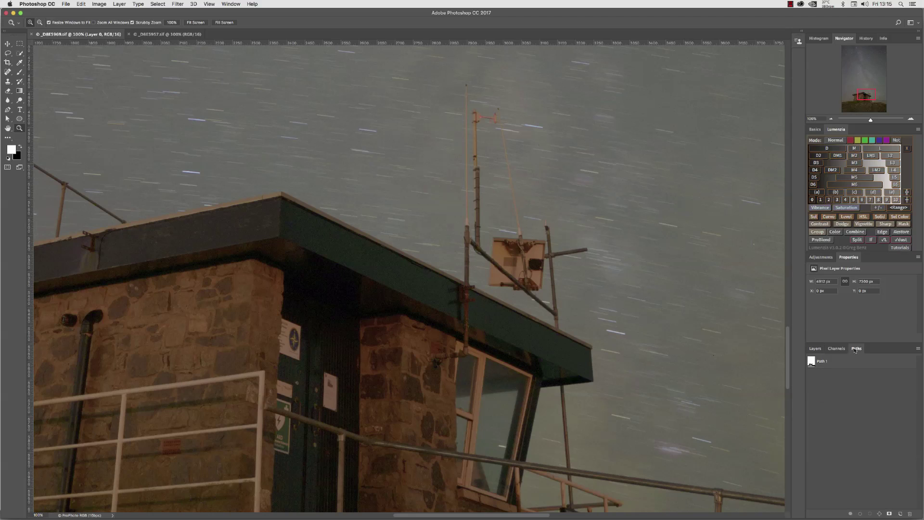
pyautogui.click(811, 365)
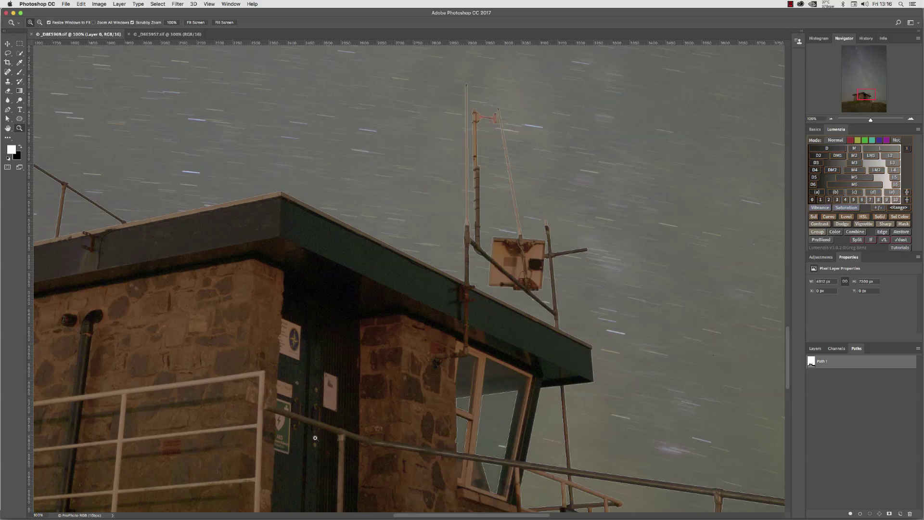
pyautogui.moveTo(329, 438); pyautogui.dragTo(556, 409)
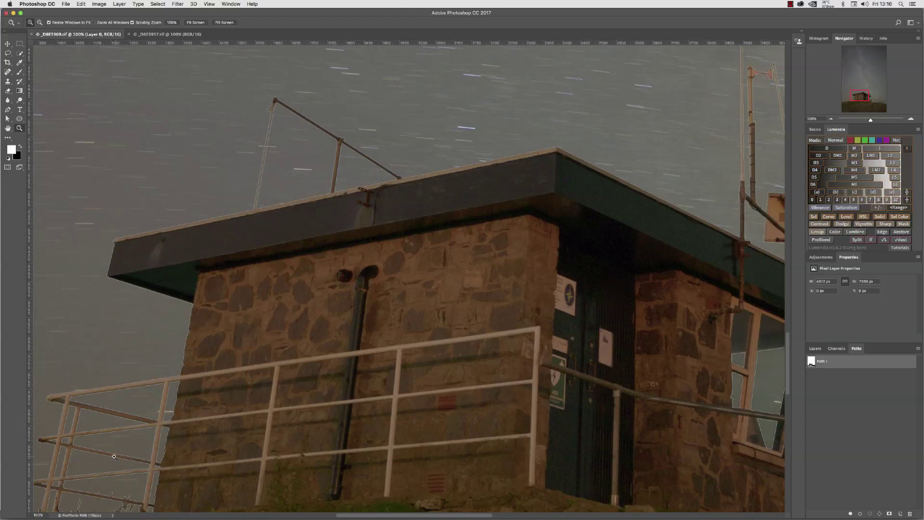
pyautogui.moveTo(110, 452); pyautogui.dragTo(222, 336)
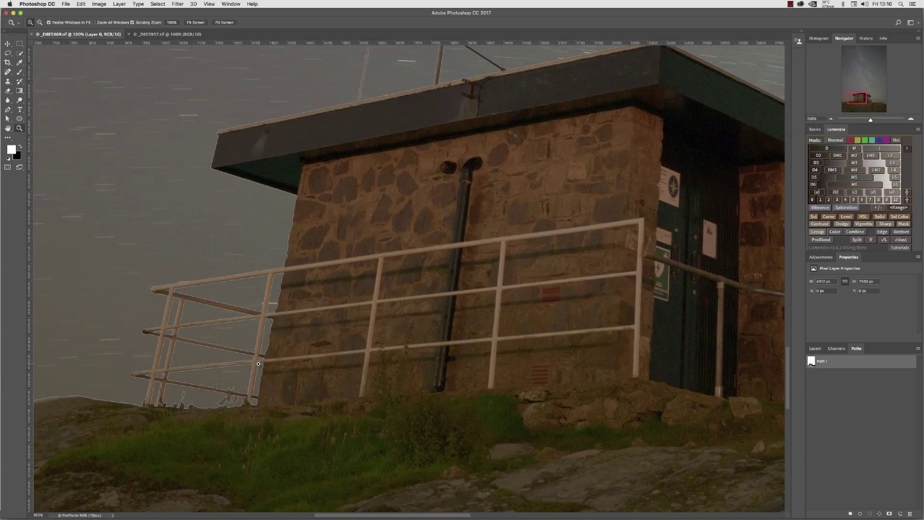
# Step: Load Path 1 as a selection, return to the Layers panel, and fit the image on screen
pyautogui.keyDown('super'); pyautogui.click(811, 361); pyautogui.keyUp('super')
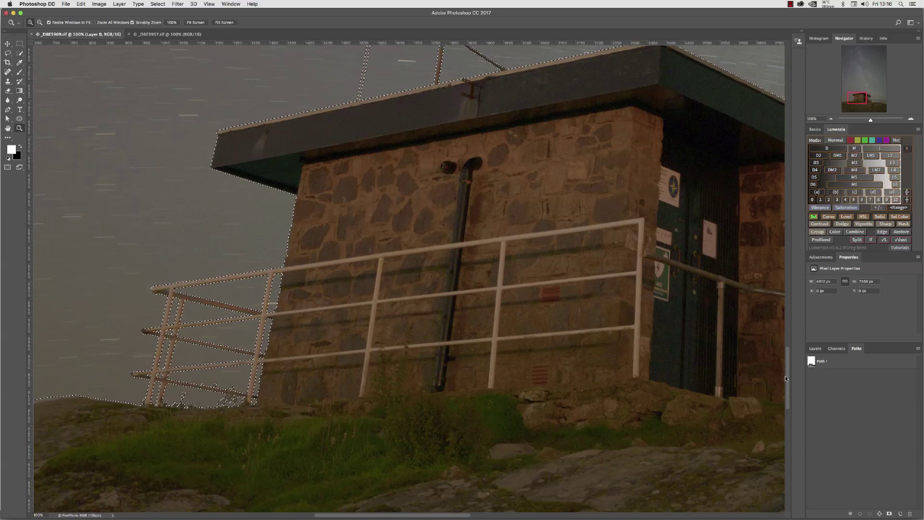
pyautogui.click(814, 348)
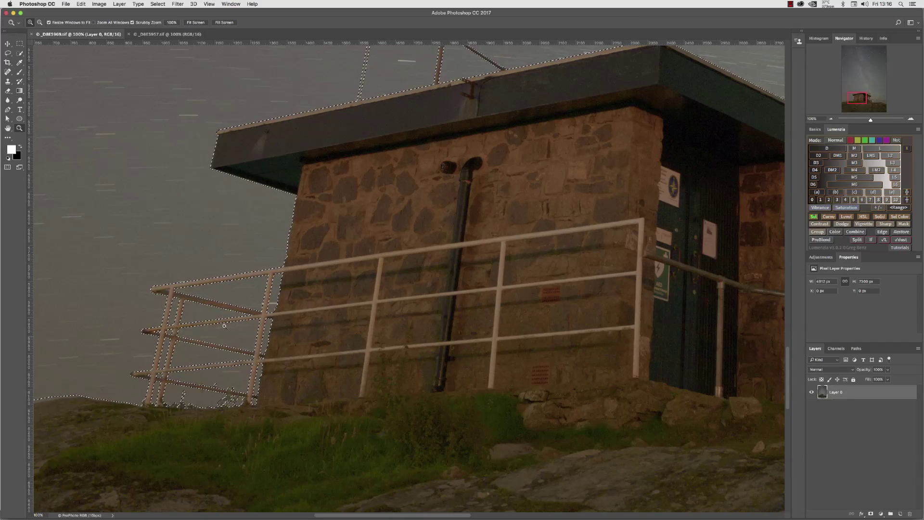
pyautogui.doubleClick(8, 128)
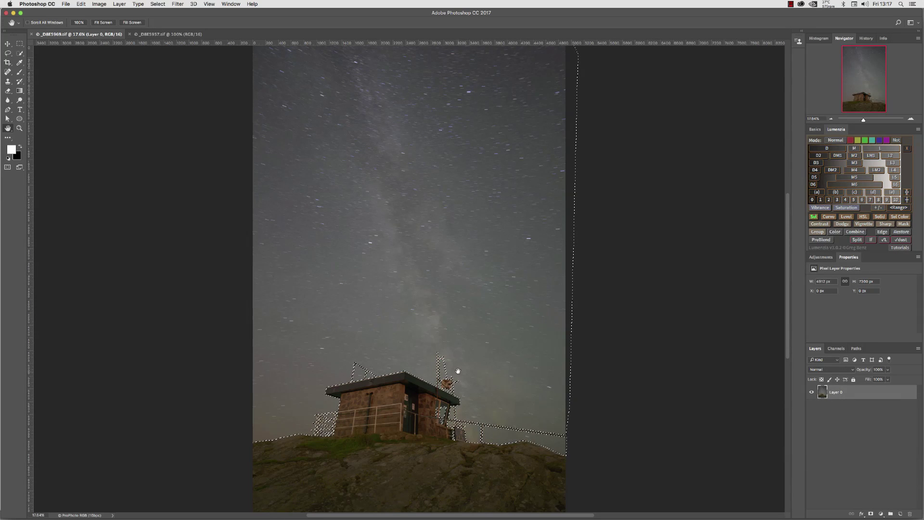
# Step: Add a layer mask to Layer 0 from the hut selection, then select the entire canvas
pyautogui.click(871, 514)
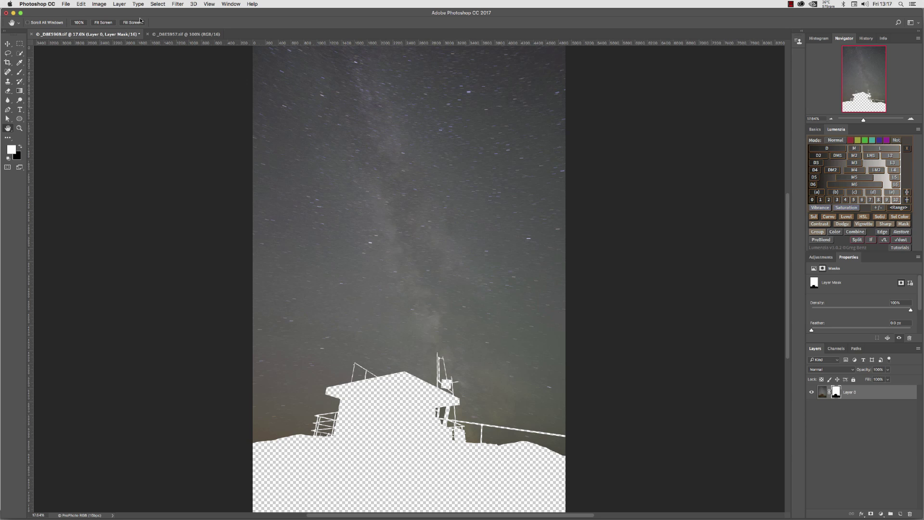
pyautogui.click(158, 4)
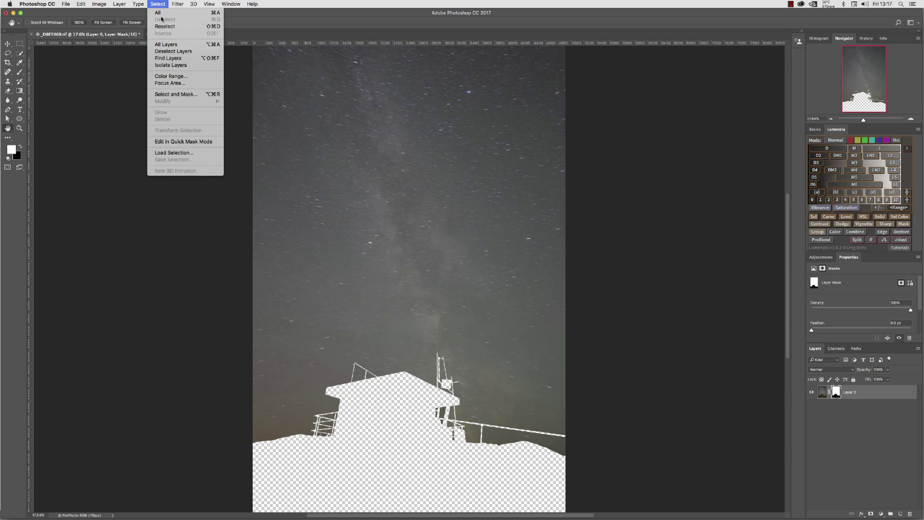
pyautogui.click(159, 14)
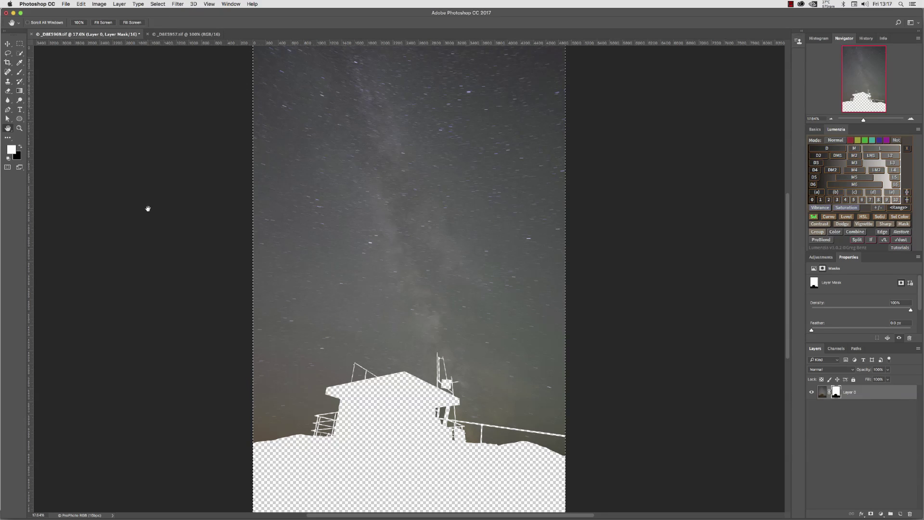
# Step: Copy the layer mask and create a new 4912 × 7360 px, 300 ppi, 8-bit grayscale transparent document
pyautogui.click(81, 4)
pyautogui.click(87, 55)
pyautogui.click(66, 5)
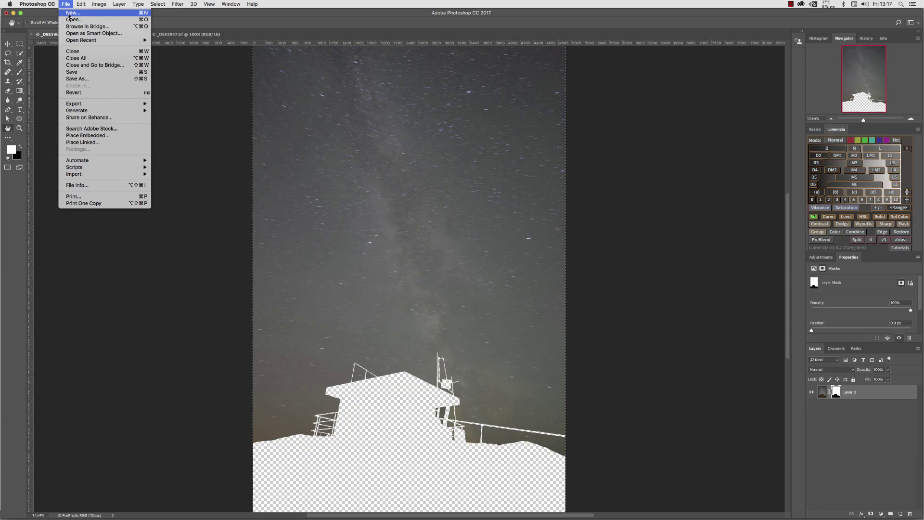
pyautogui.click(68, 14)
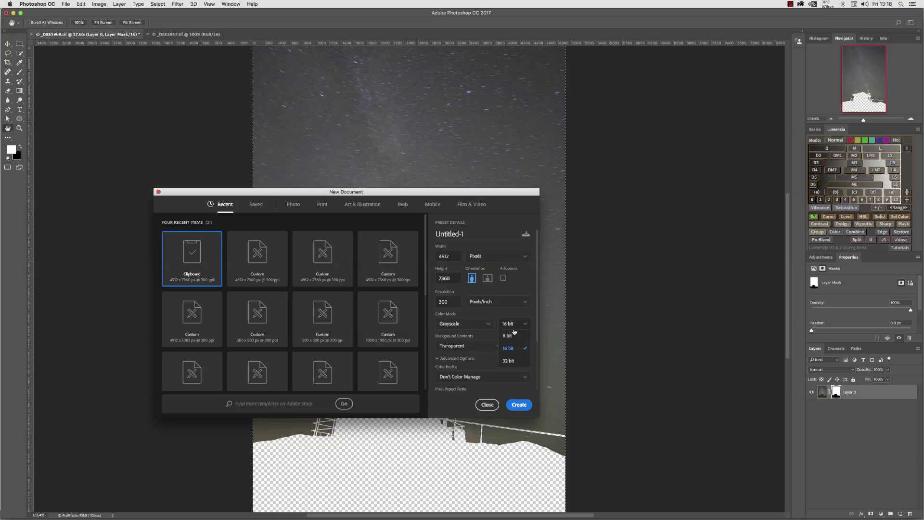
pyautogui.click(509, 335)
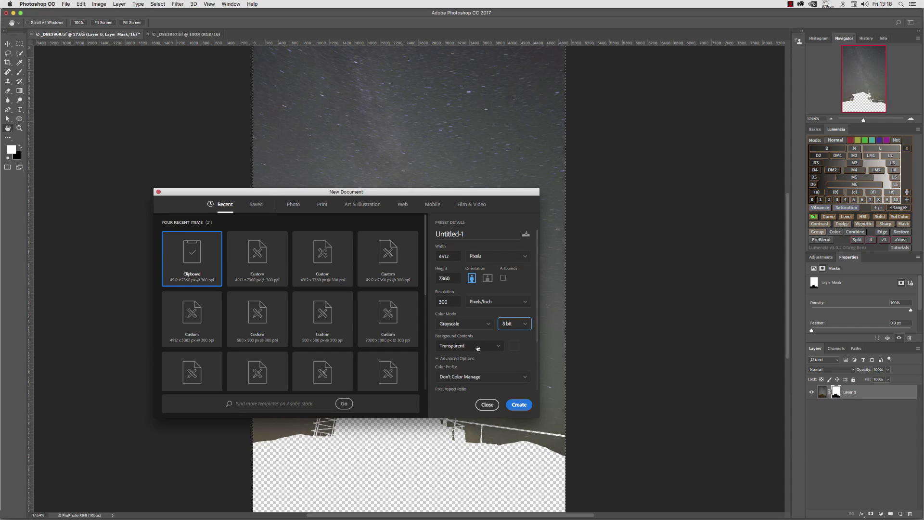
pyautogui.click(526, 404)
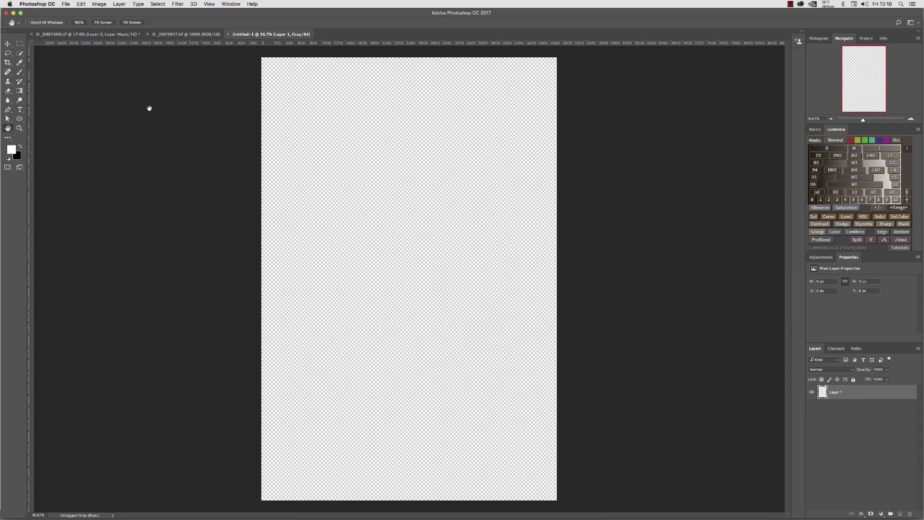
# Step: Paste the copied white-sky, black-ground mask into Untitled-1's Layer 1
pyautogui.click(83, 6)
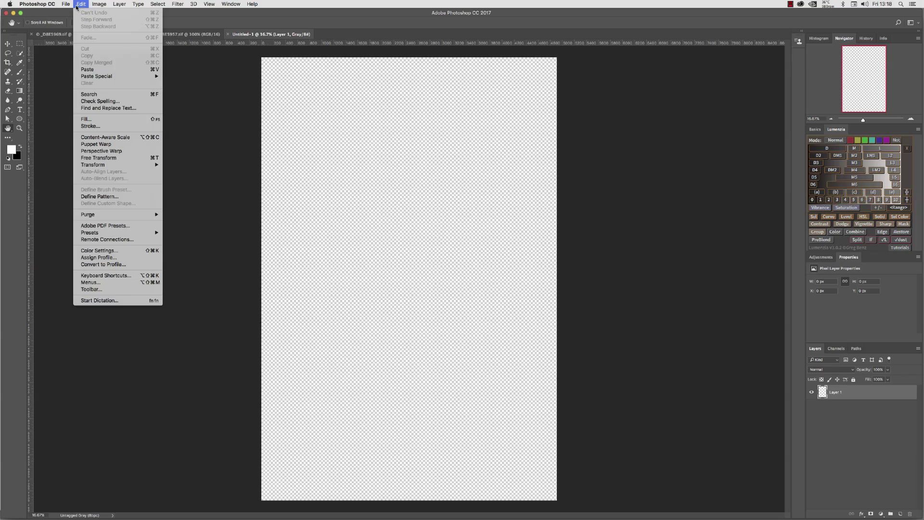
pyautogui.click(85, 71)
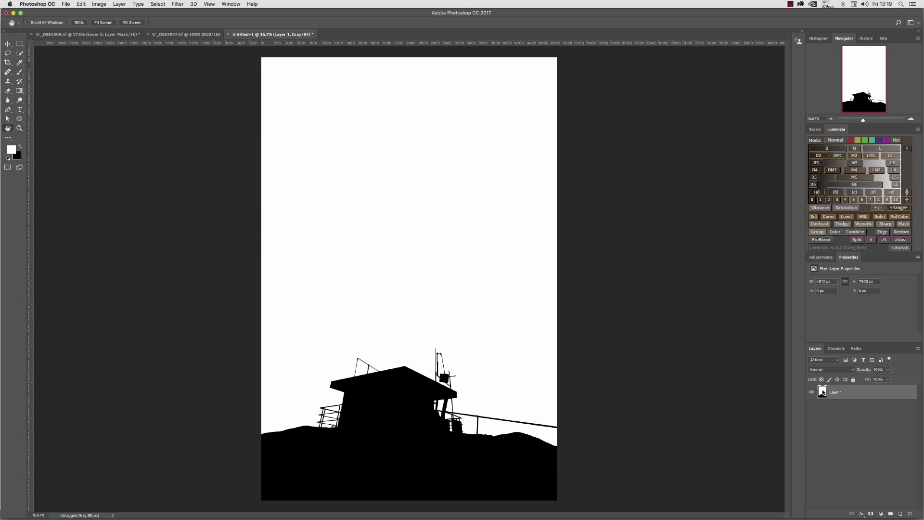
# Step: Flatten Untitled-1 so the mask sits on a single Background layer
pyautogui.click(99, 5)
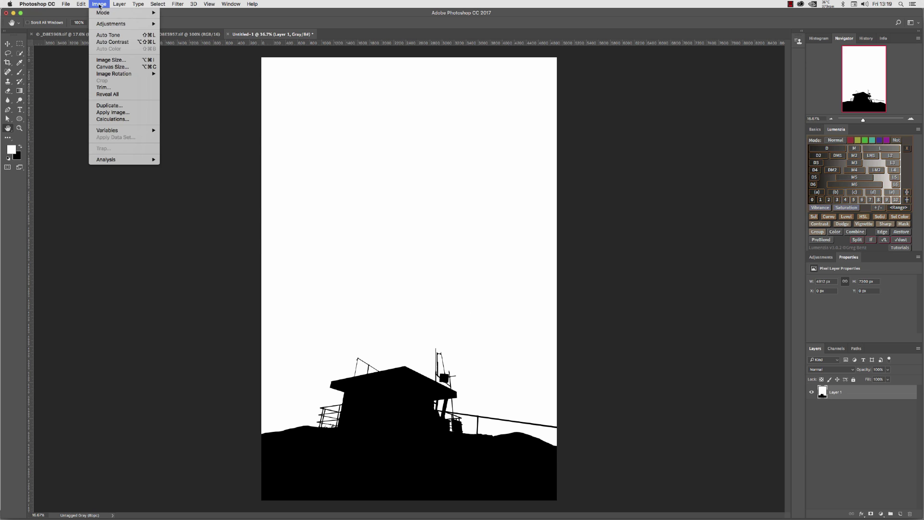
pyautogui.moveTo(119, 4)
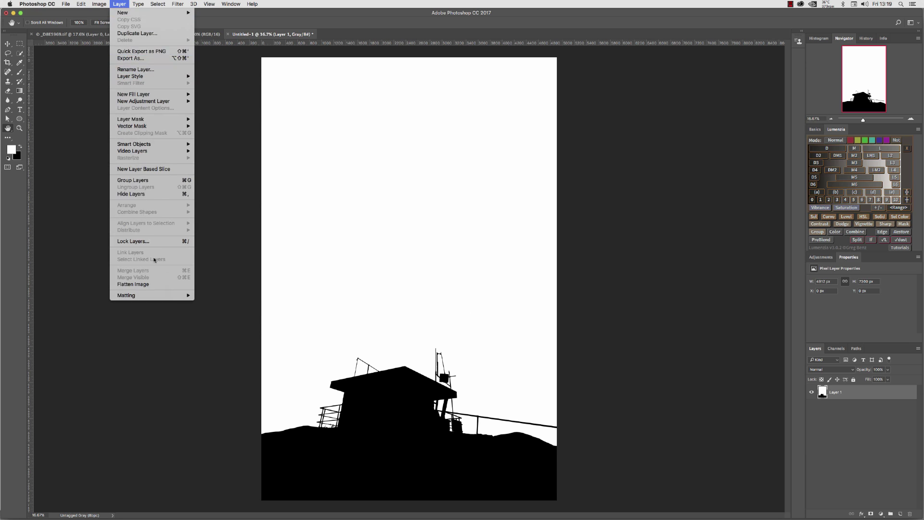
pyautogui.click(151, 285)
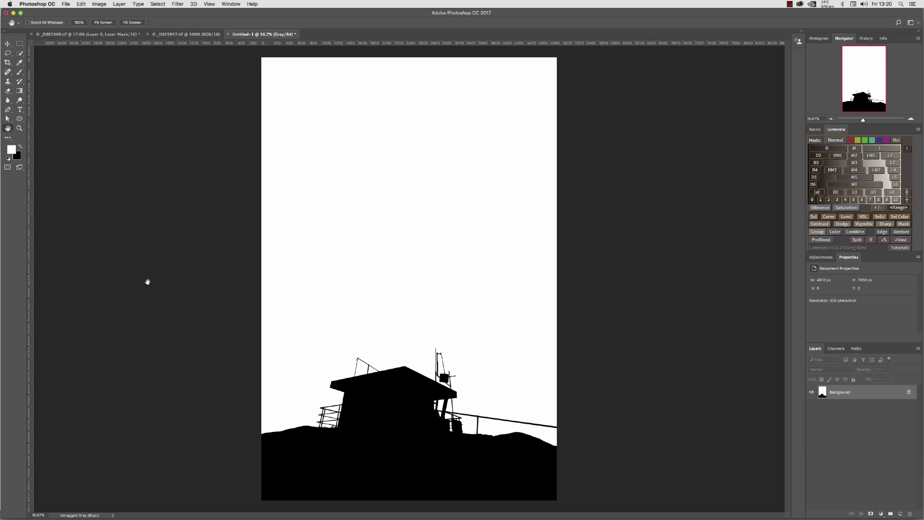
# Step: Save the flattened mask as Mask2.tif, accepting the default TIFF options
pyautogui.click(66, 5)
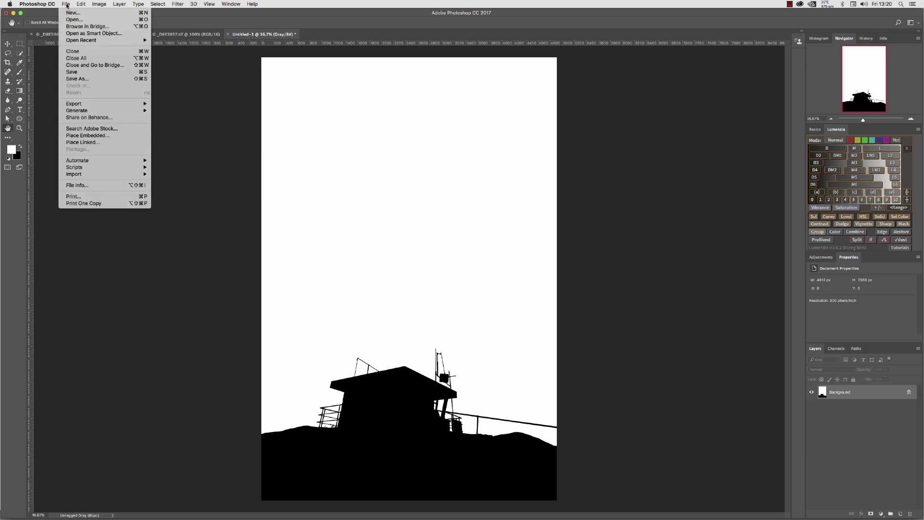
pyautogui.click(70, 80)
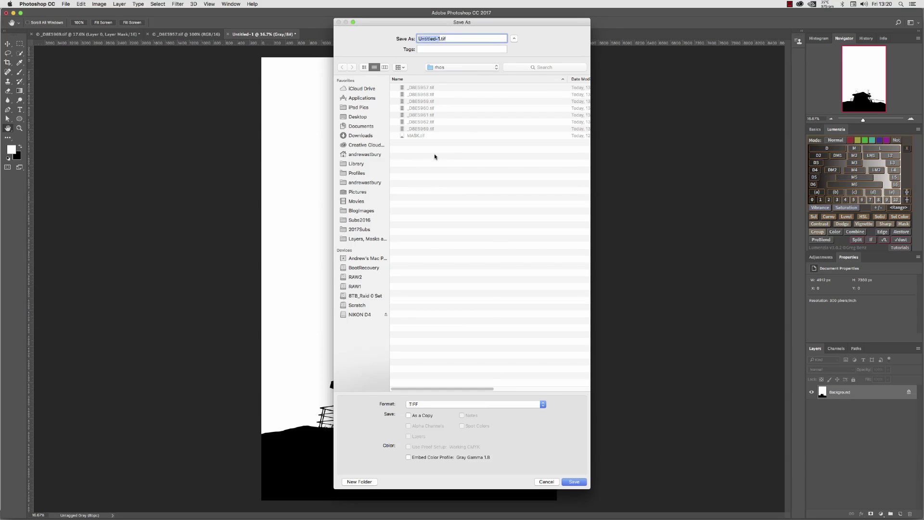
pyautogui.write('Mask2')
pyautogui.click(575, 482)
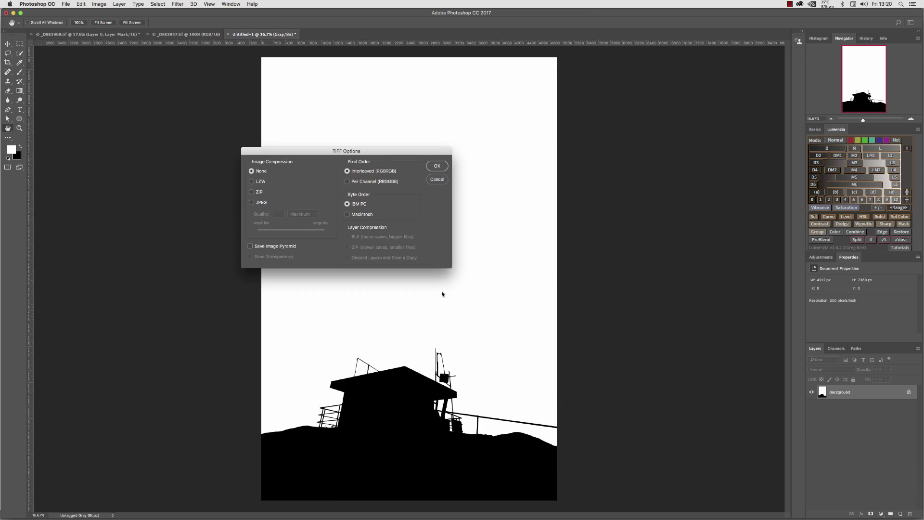
pyautogui.click(435, 165)
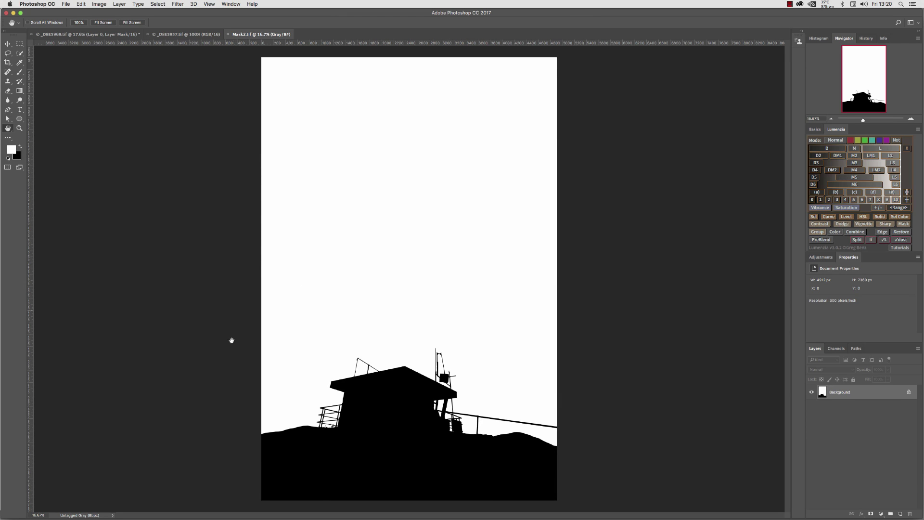
pyautogui.moveTo(303, 515)
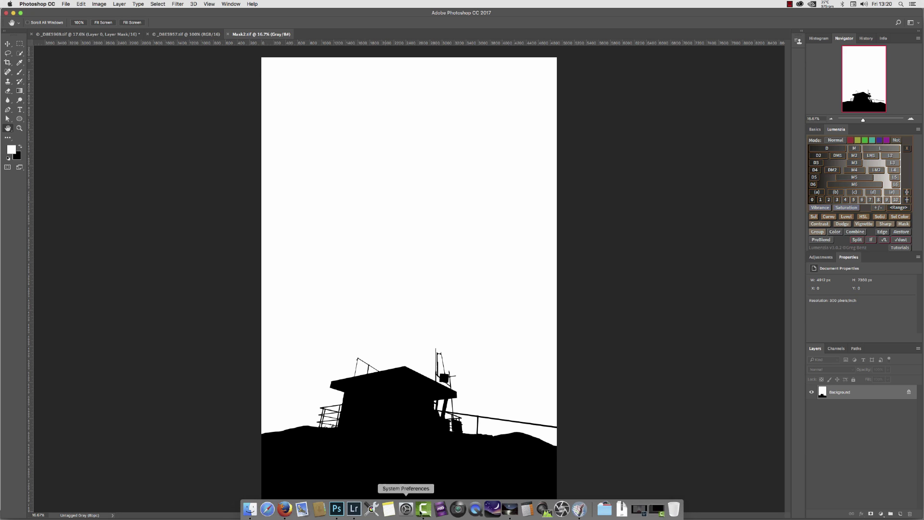
# Step: Dismiss the clipboard-too-big warning and bring Starry Landscape Stacker to the front
pyautogui.click(510, 509)
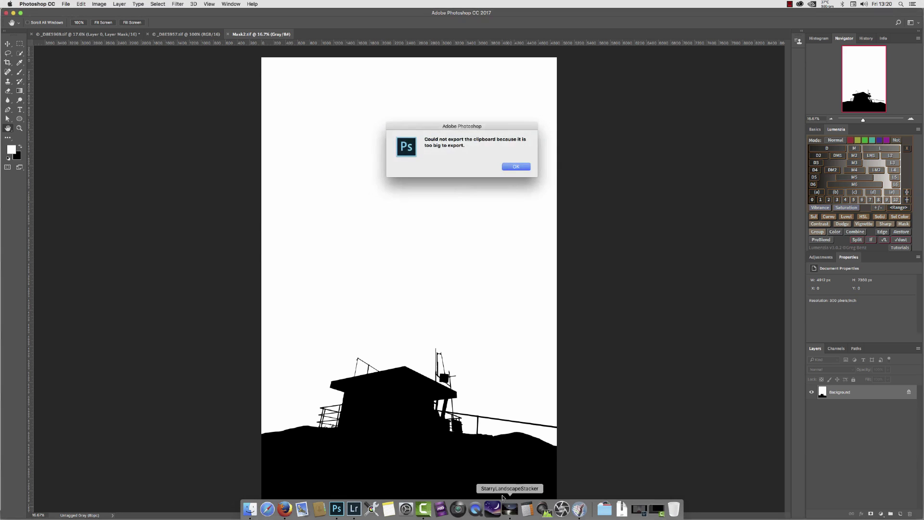
pyautogui.click(515, 167)
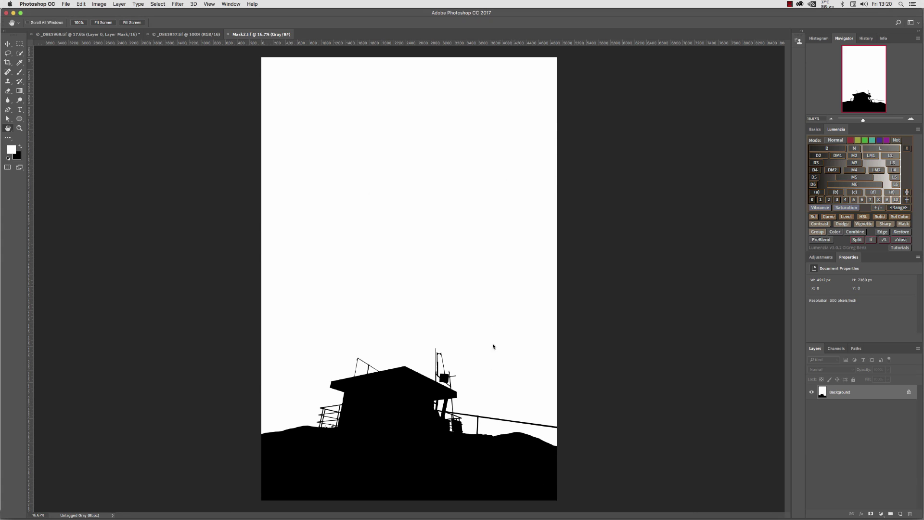
pyautogui.click(514, 510)
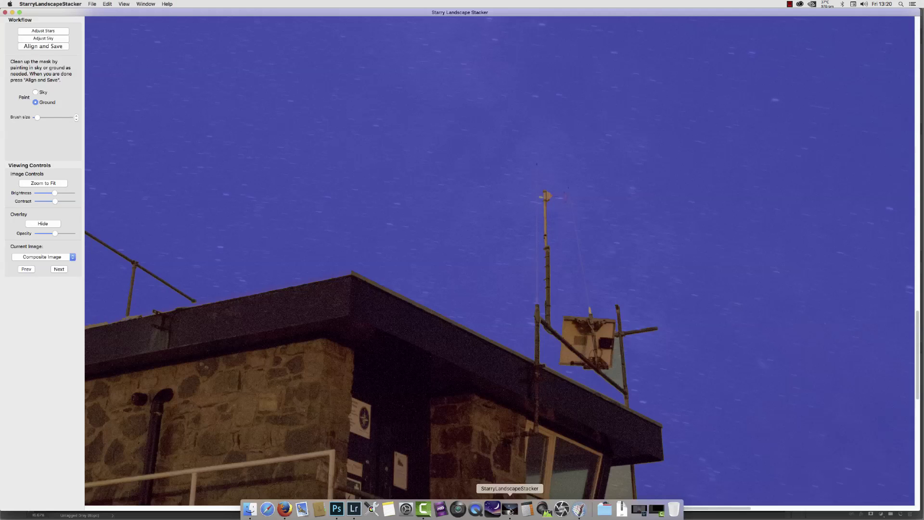
# Step: Load exposures _D8E5957.tif through _D8E5969.tif plus Mask2.tif as a new image set
pyautogui.click(92, 4)
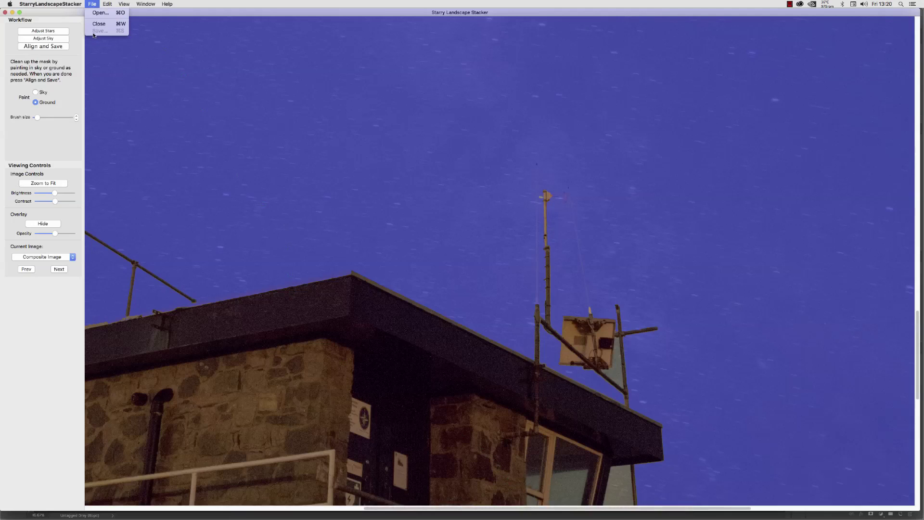
pyautogui.click(94, 12)
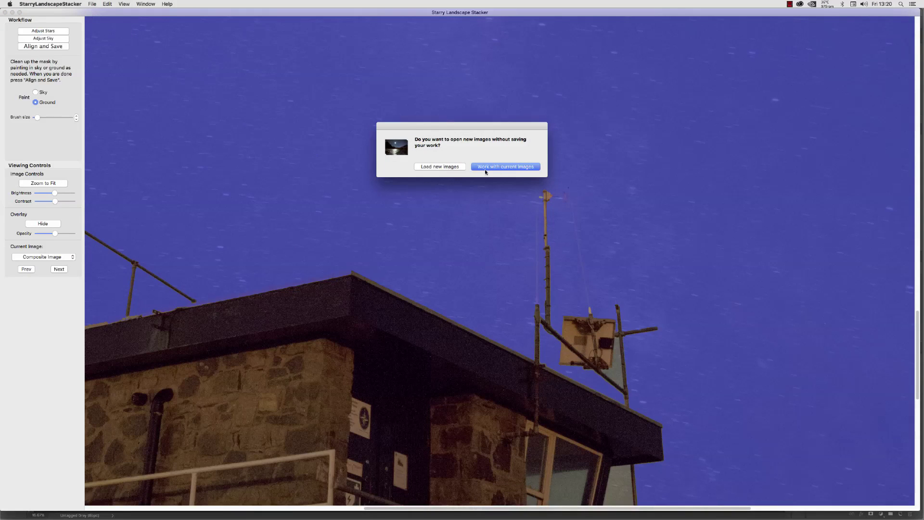
pyautogui.click(442, 167)
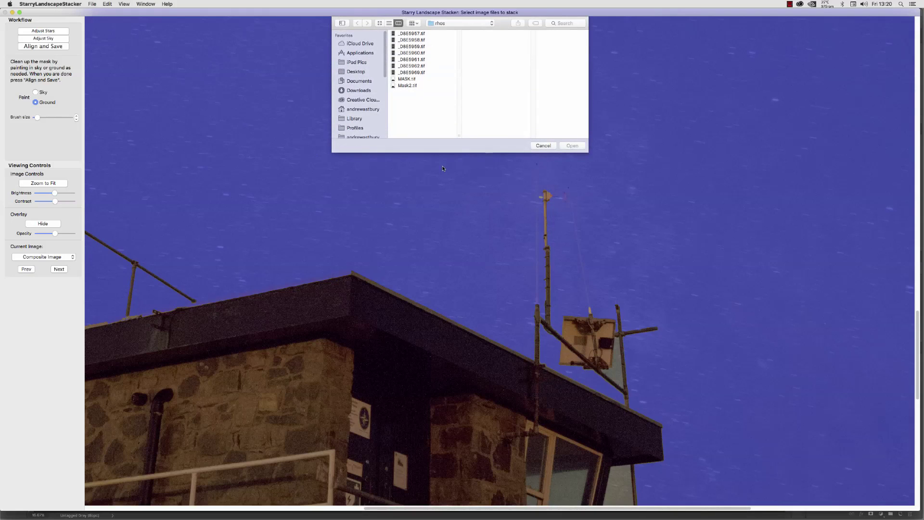
pyautogui.click(406, 34)
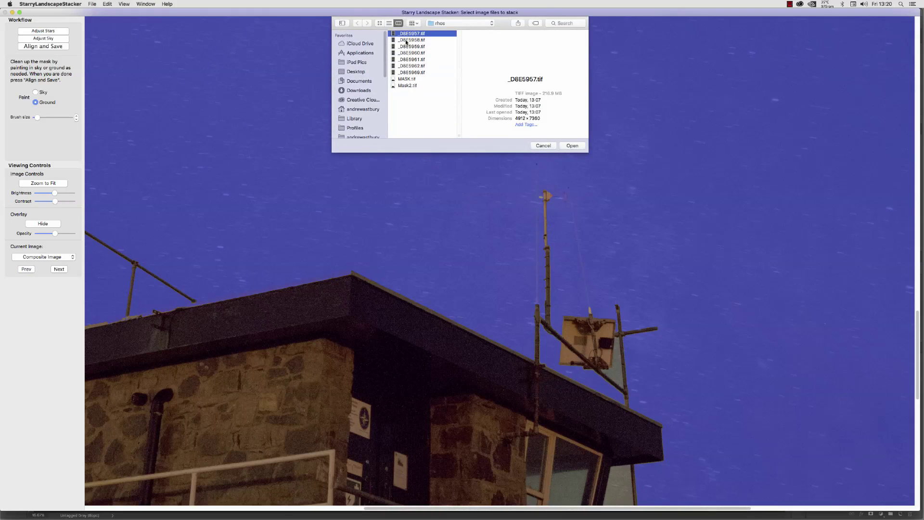
pyautogui.click(408, 75)
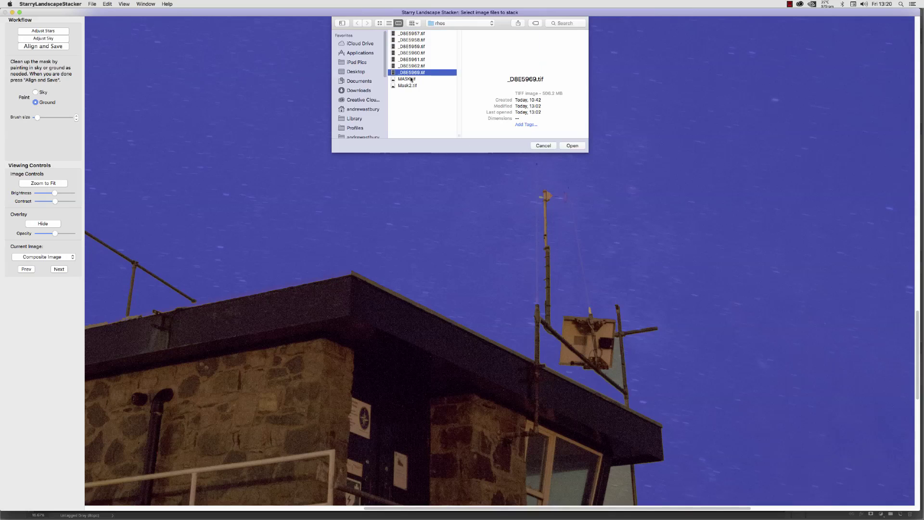
pyautogui.click(418, 35)
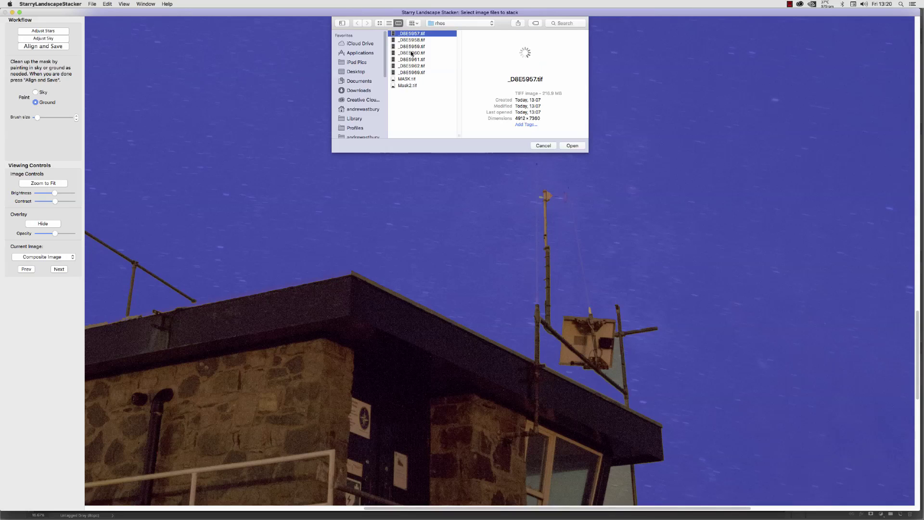
pyautogui.keyDown('shift'); pyautogui.click(416, 72); pyautogui.keyUp('shift')
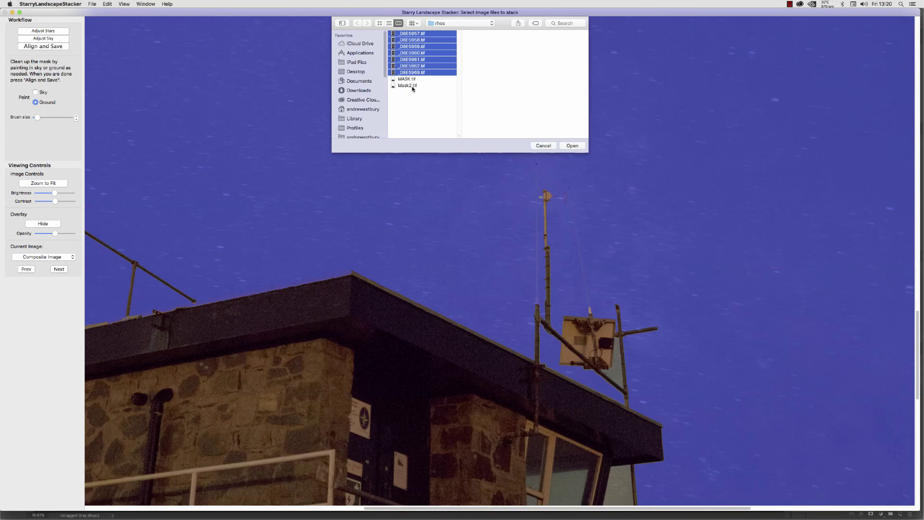
pyautogui.keyDown('super'); pyautogui.click(411, 87); pyautogui.keyUp('super')
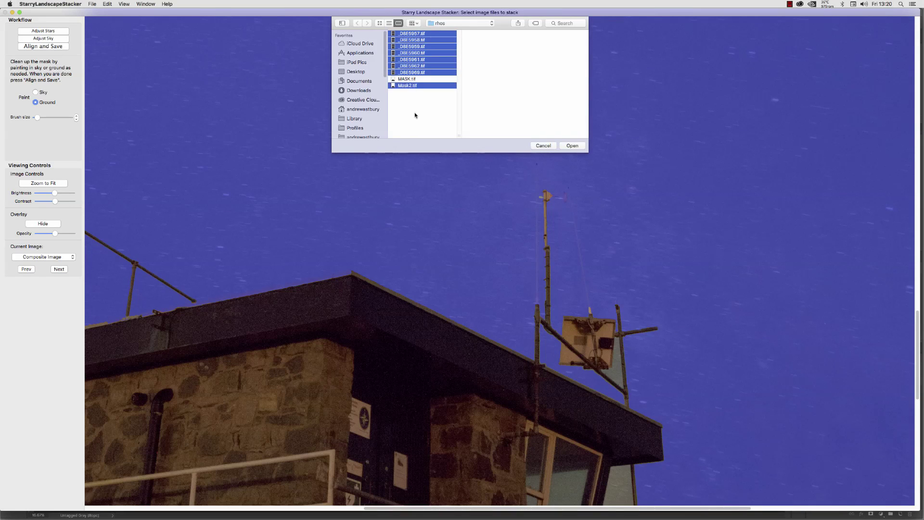
pyautogui.click(575, 146)
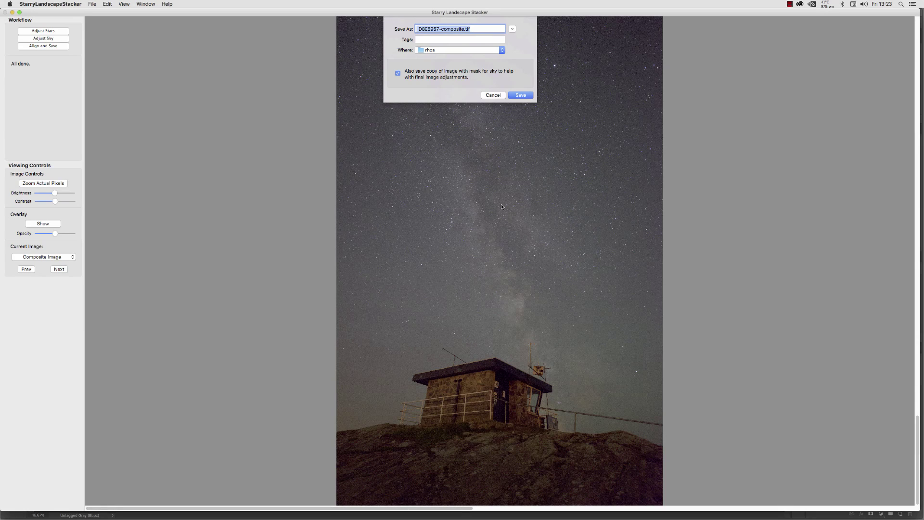
# Step: Add PSMASK to the suggested name, saving _D8E5957-PSMASKcomposite.tif and its -sky copy
pyautogui.click(441, 30)
pyautogui.write('PSMASK')
pyautogui.click(519, 95)
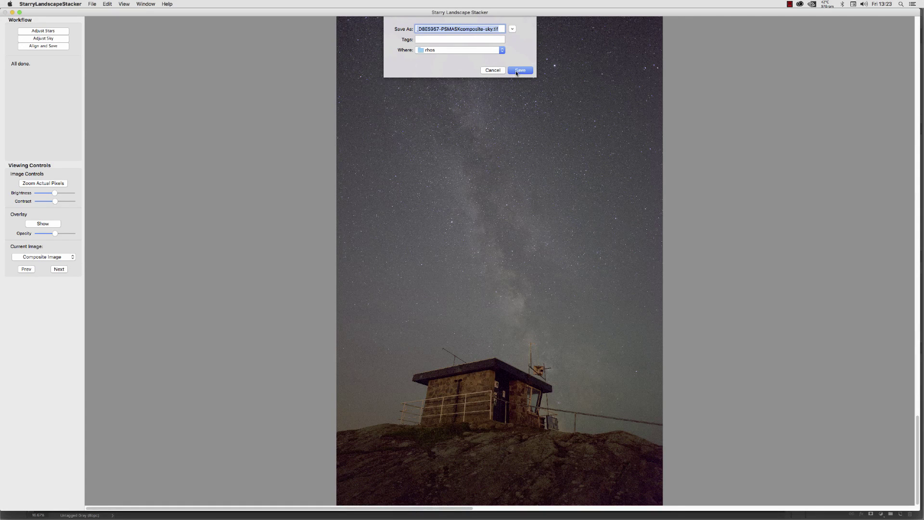
pyautogui.click(521, 72)
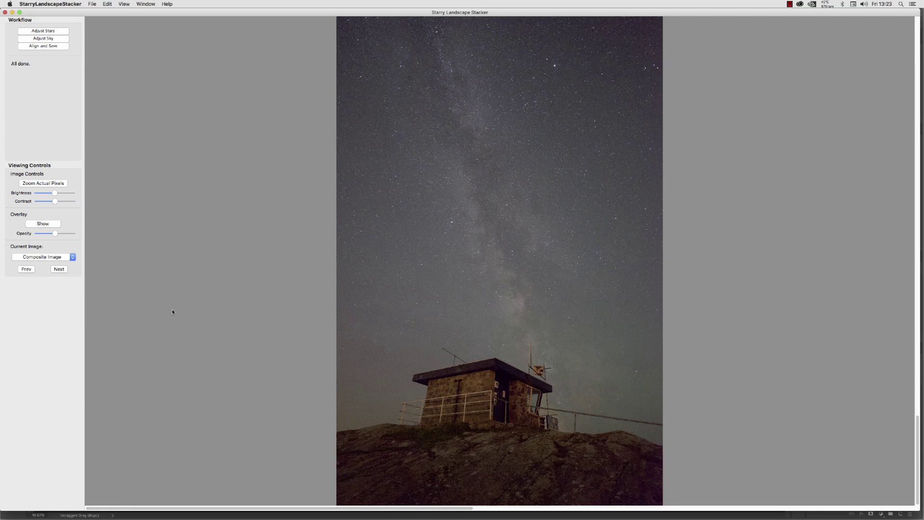
# Step: View the composite at actual pixels, checking the hut edges and the antenna against the stars
pyautogui.click(33, 184)
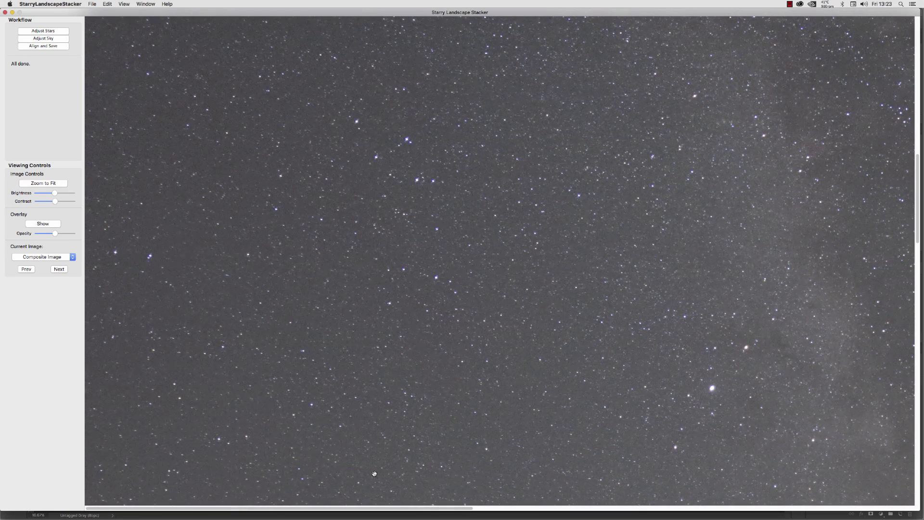
pyautogui.scroll(-10, 366, 448)
pyautogui.scroll(-8, 354, 369)
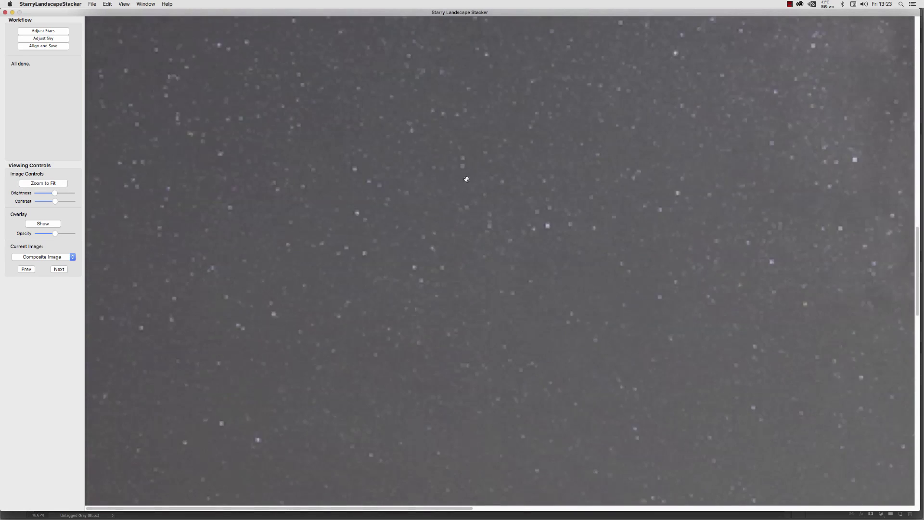
pyautogui.scroll(-10, 464, 414)
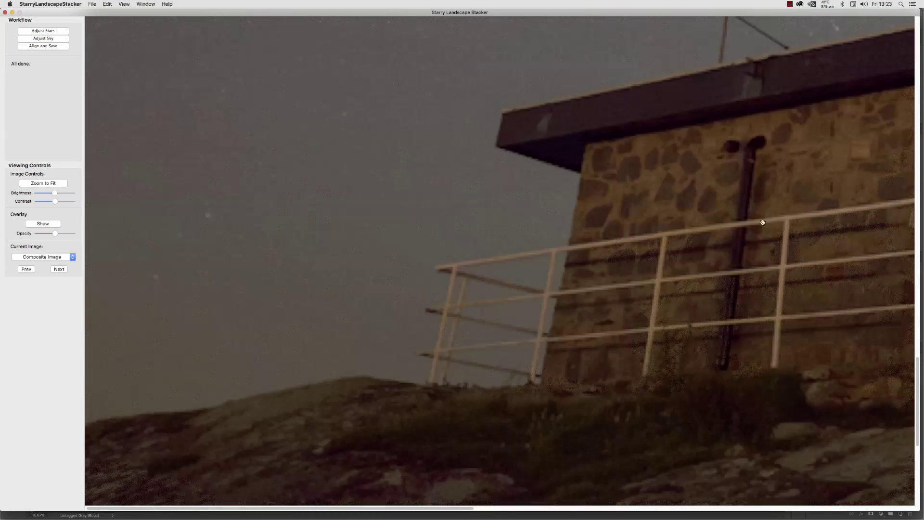
pyautogui.moveTo(763, 220); pyautogui.dragTo(404, 367)
pyautogui.moveTo(660, 311); pyautogui.dragTo(393, 367)
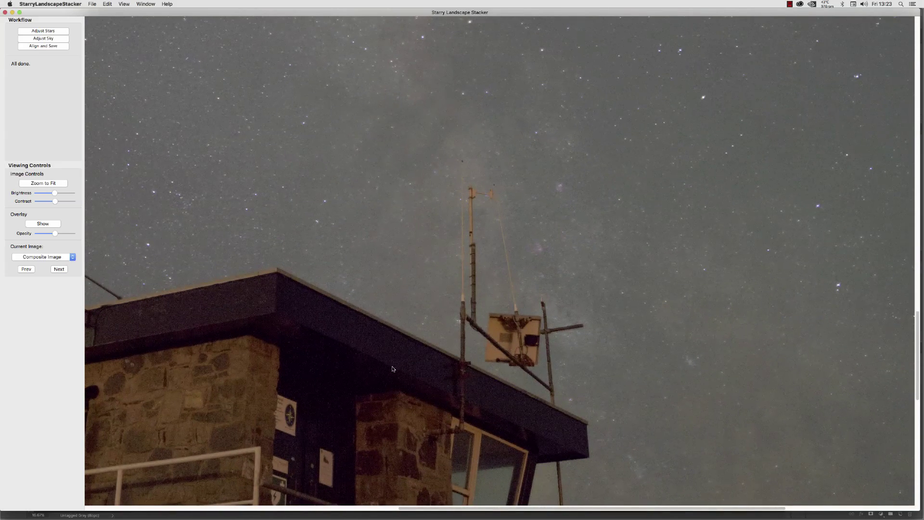